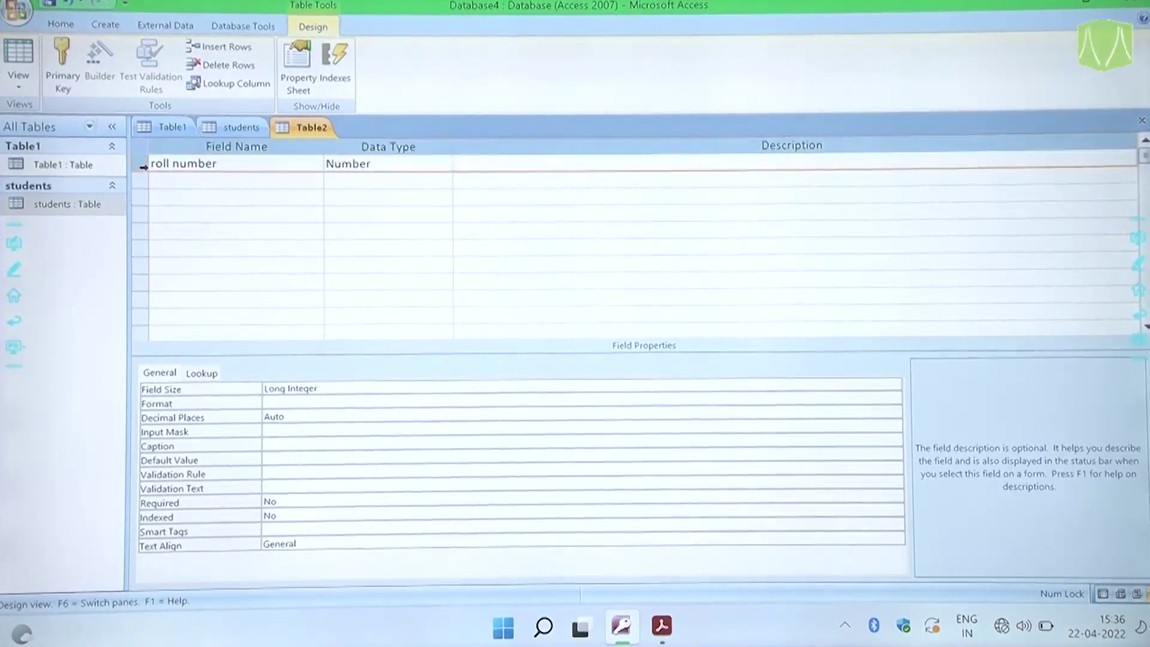
Step: Make the roll number field the primary key and add a name field with the Text data type
click(66, 91)
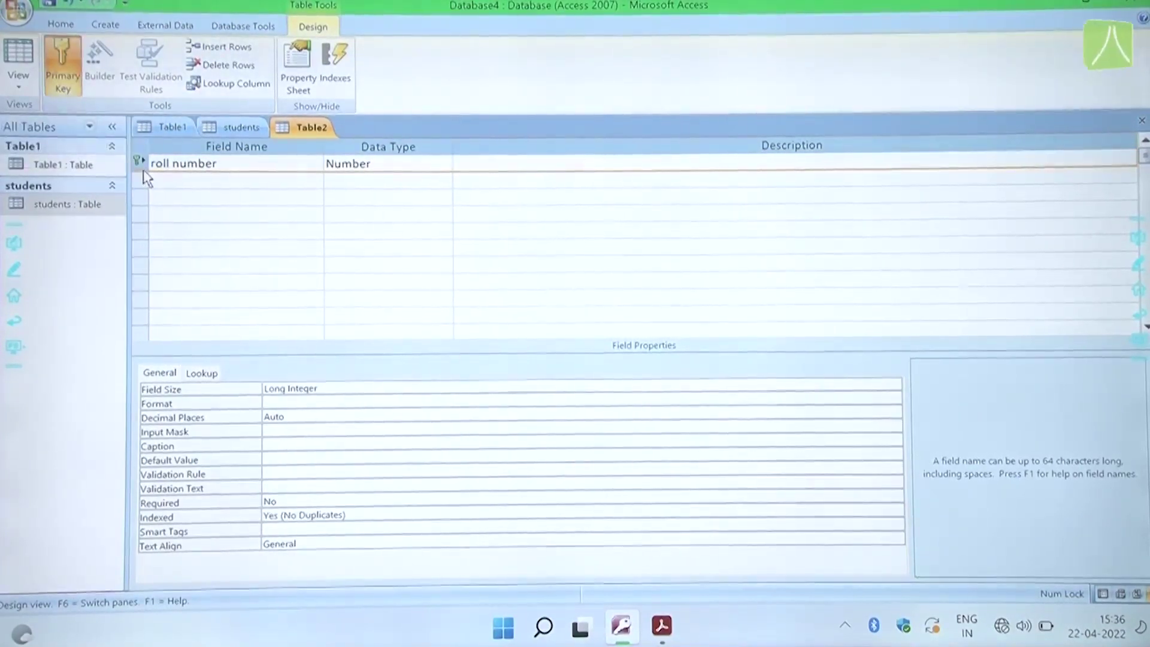
click(167, 178)
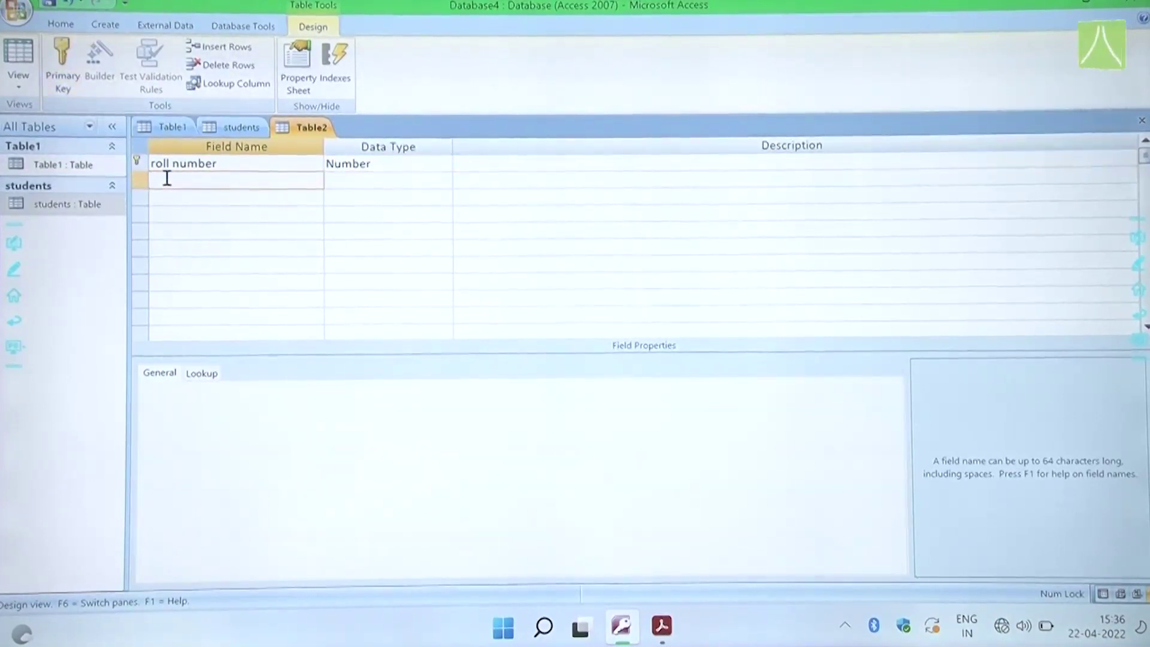
text(name)
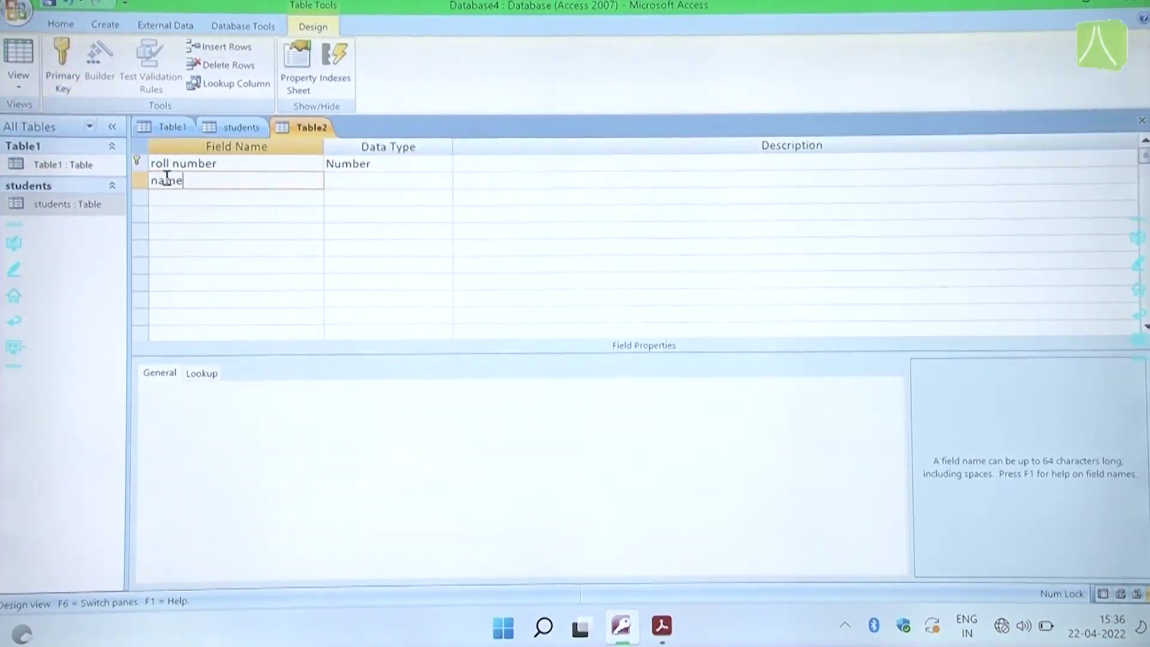
key(Return)
key(Return)
key(Return)
key(Return)
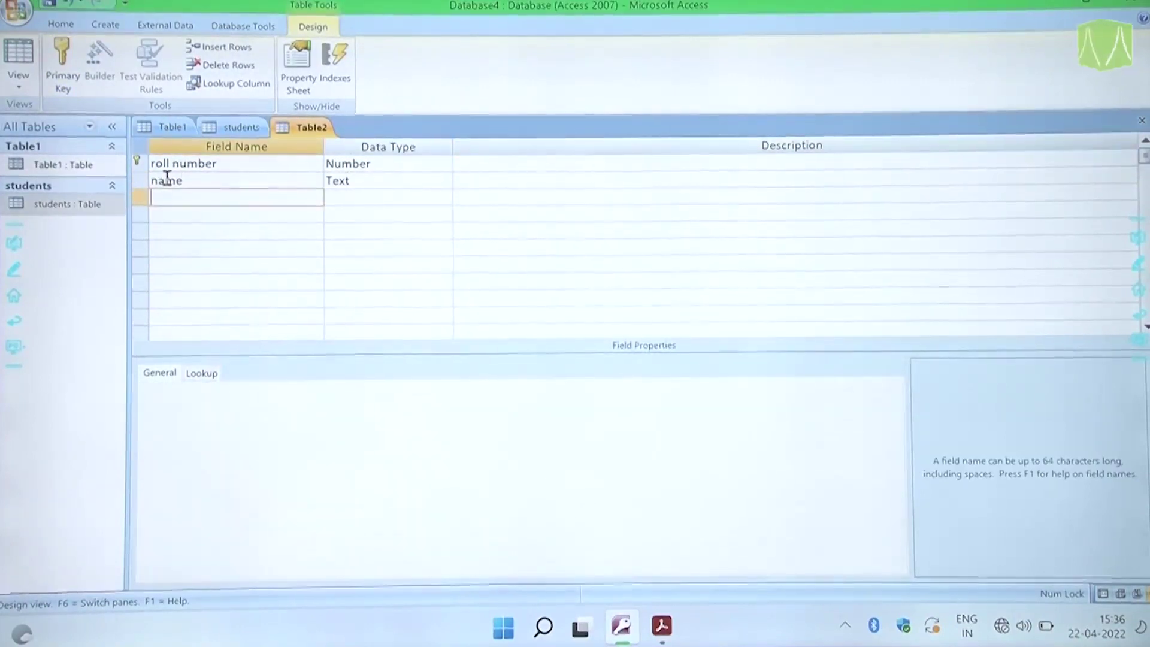
Step: Add the fields age and class below name, both with the Number data type
text(age)
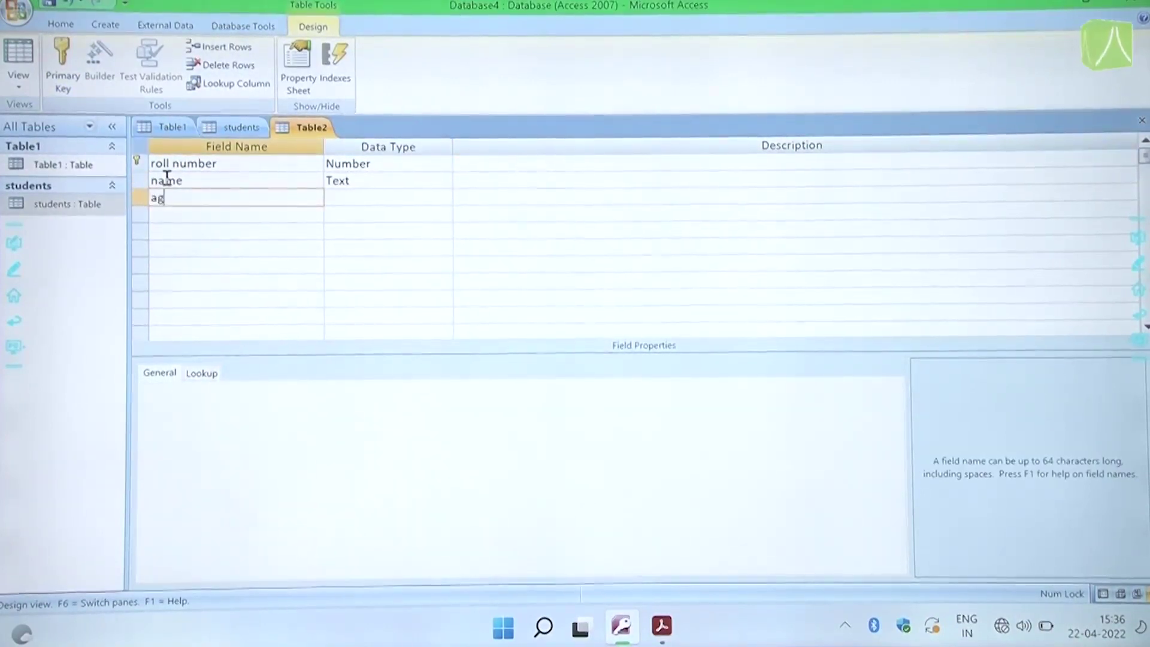
key(Return)
text(n)
key(Return)
key(Return)
text(class)
key(Return)
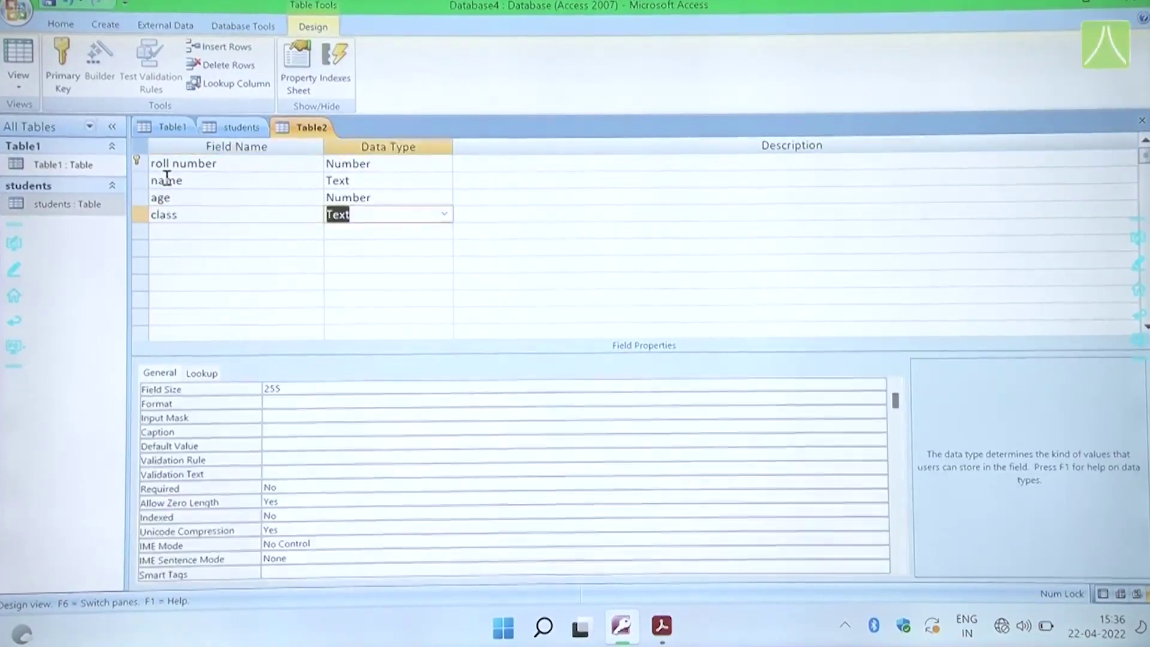
text(n)
key(Return)
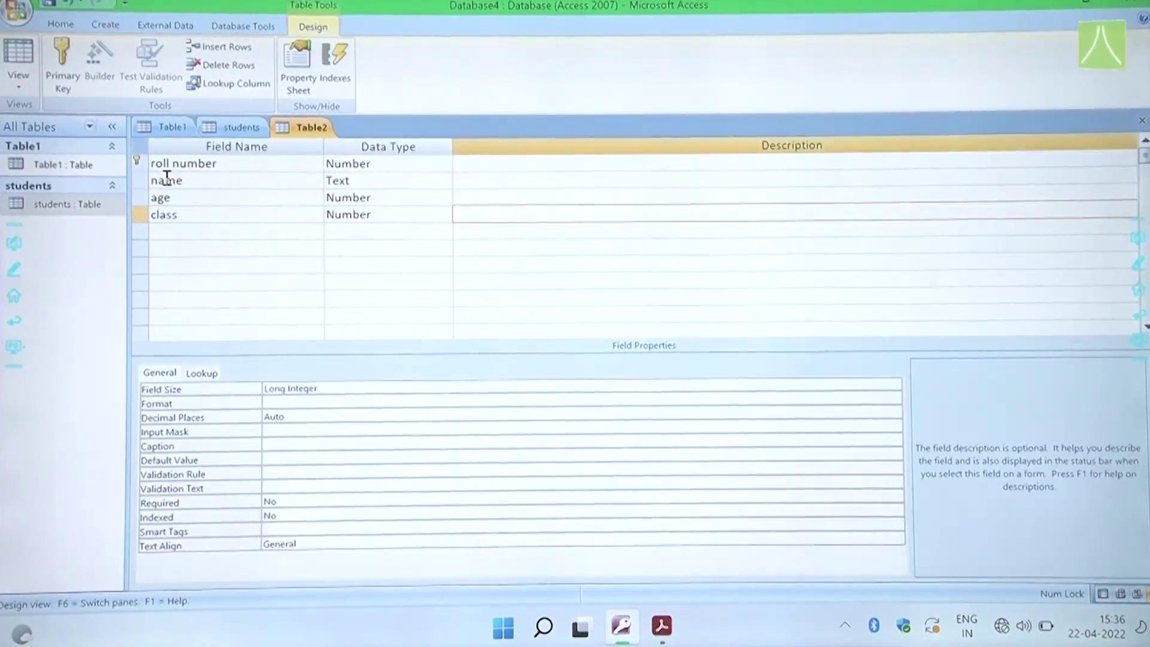
Step: Save the new table design under the name resonance
click(646, 171)
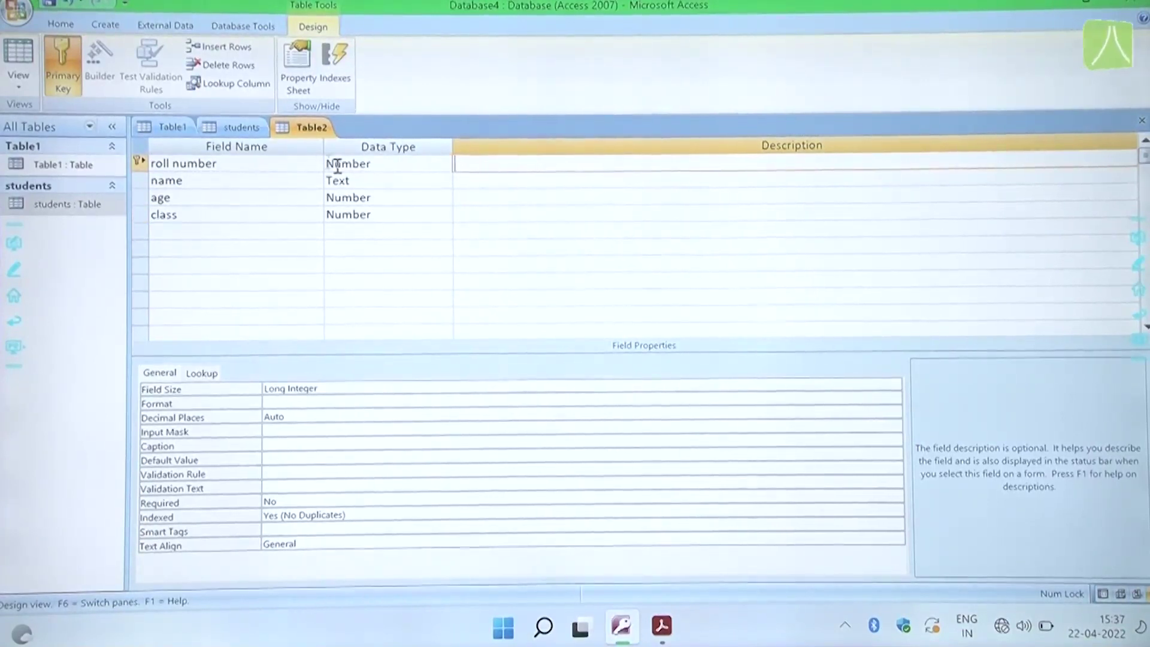
click(72, 210)
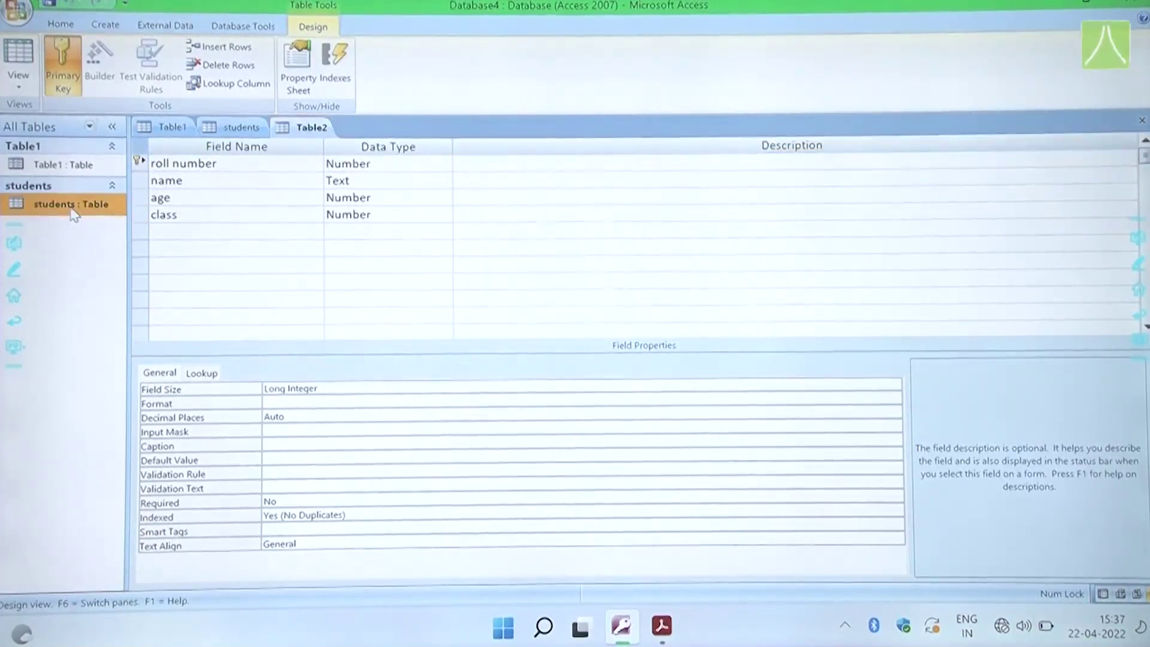
right_click(298, 131)
click(277, 135)
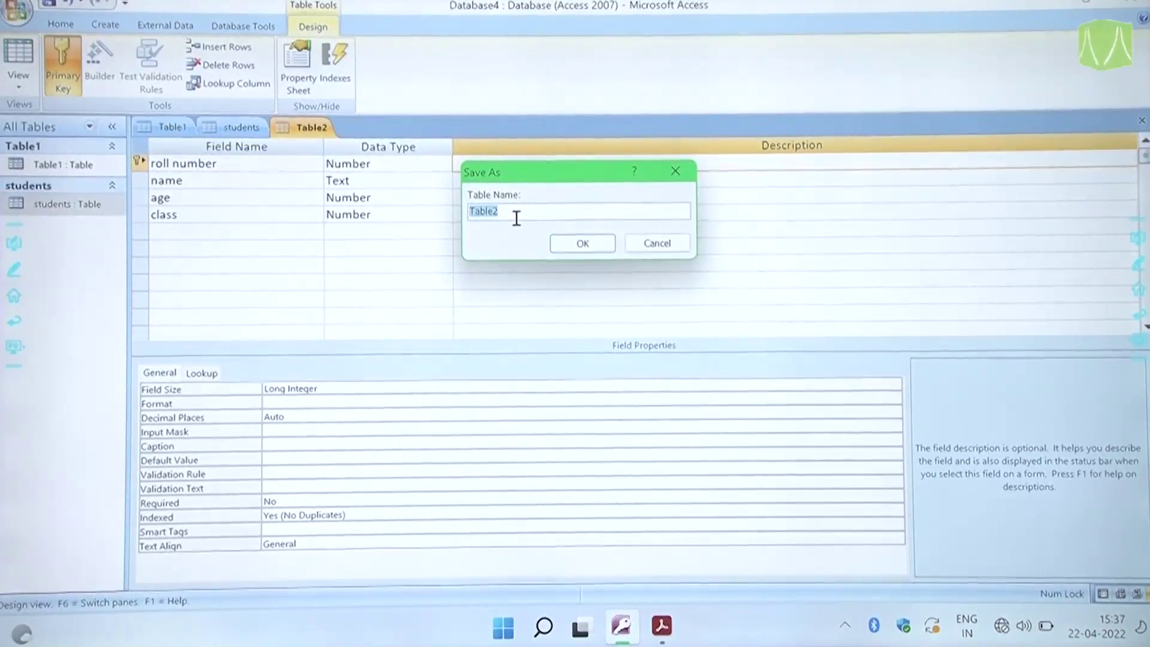
text(resonance)
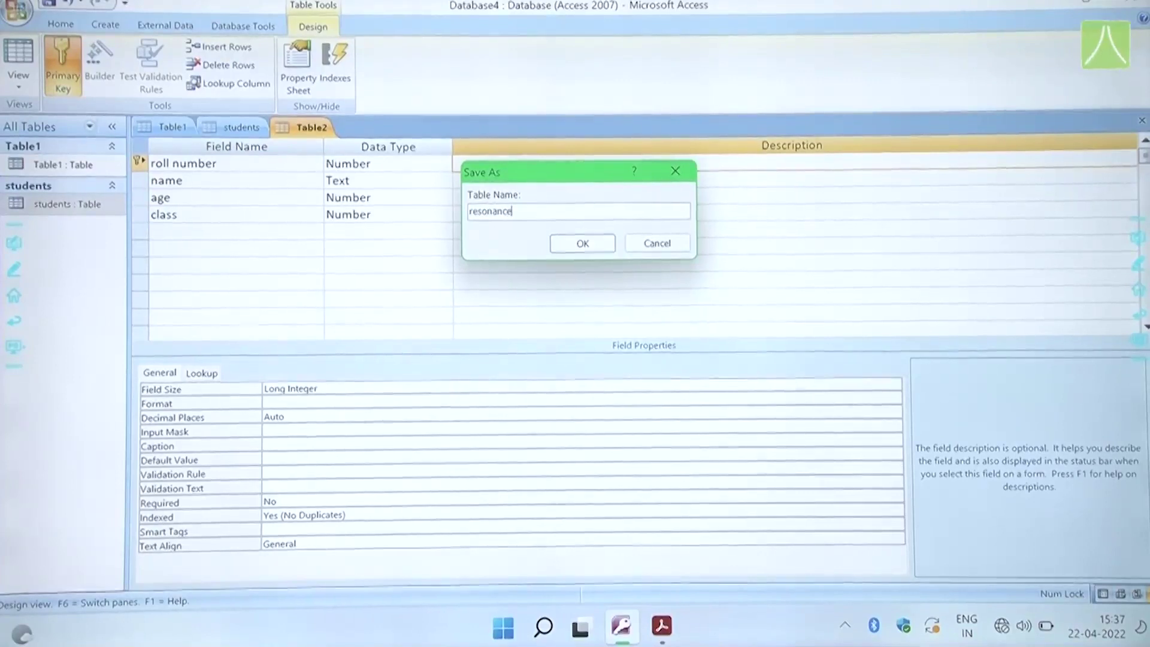
click(586, 251)
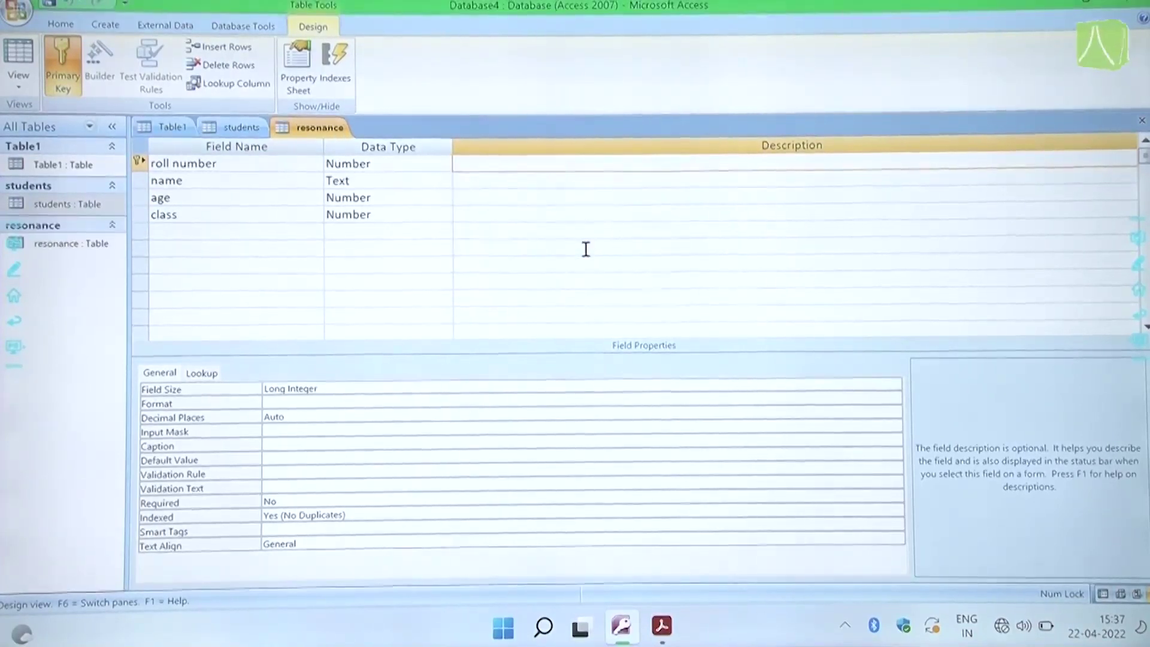
Step: Open the resonance table for data entry and add a record with roll number 101, the student's name, age 8 and class 5
double_click(60, 244)
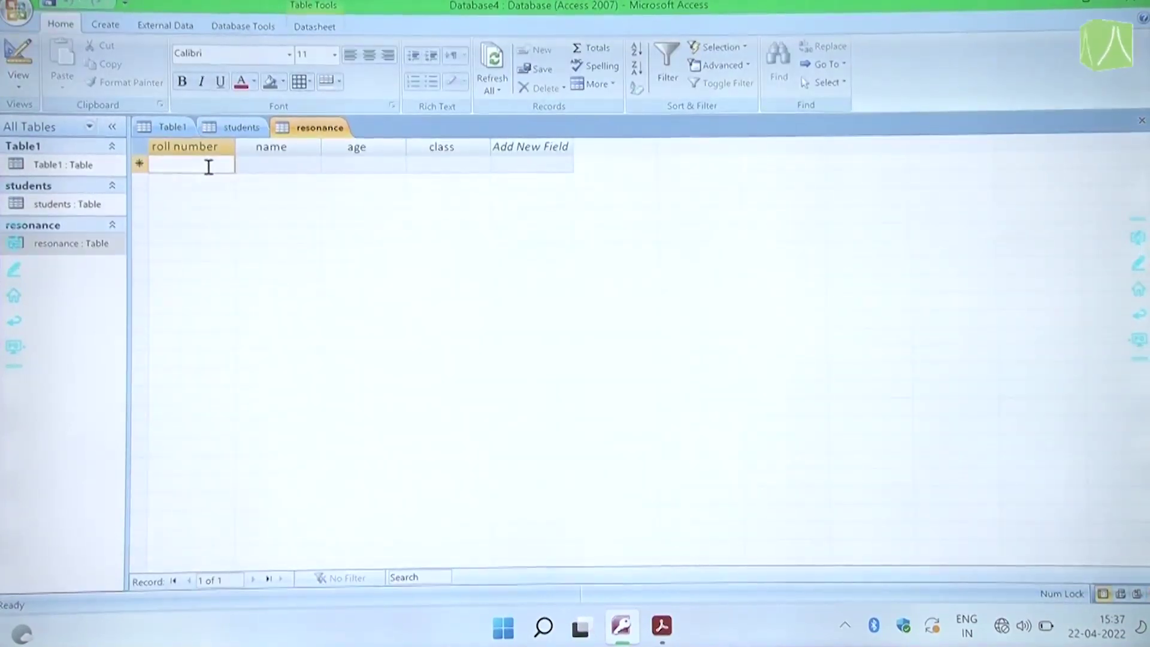
text(101)
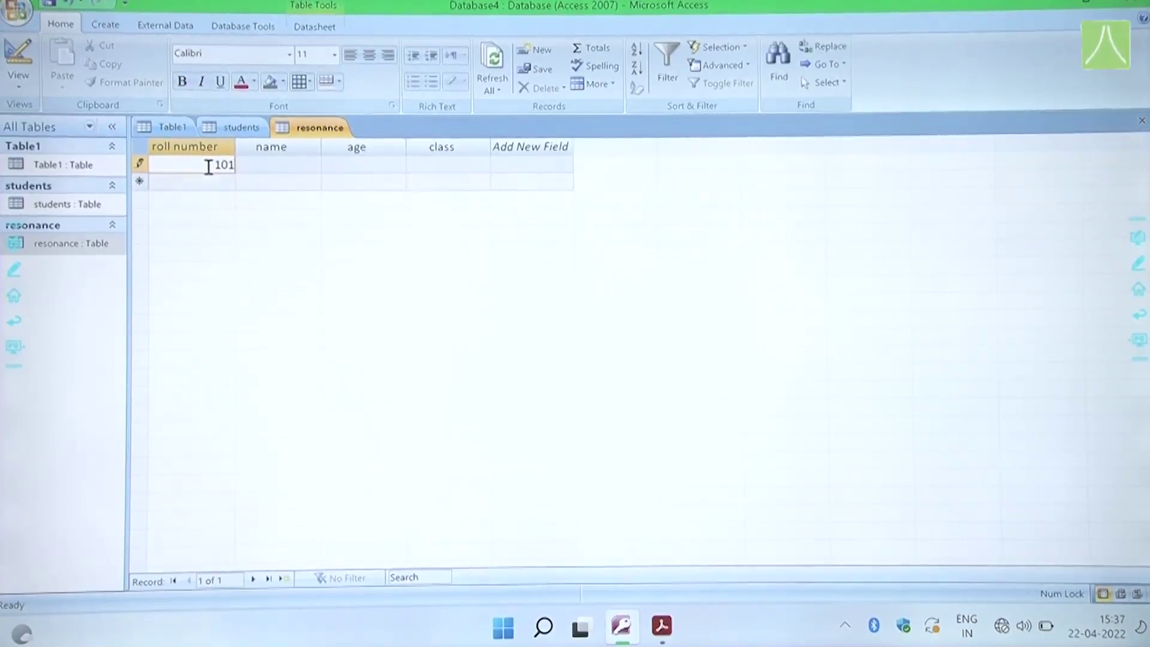
key(Tab)
text(raj)
key(Tab)
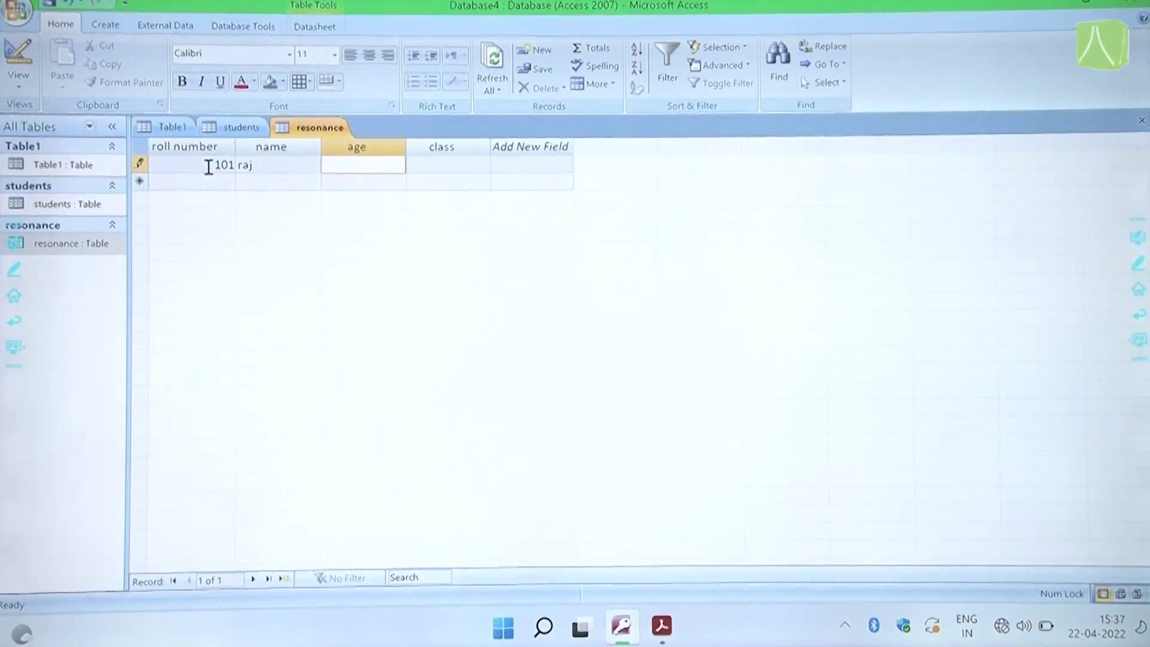
text(8)
key(Tab)
text(5)
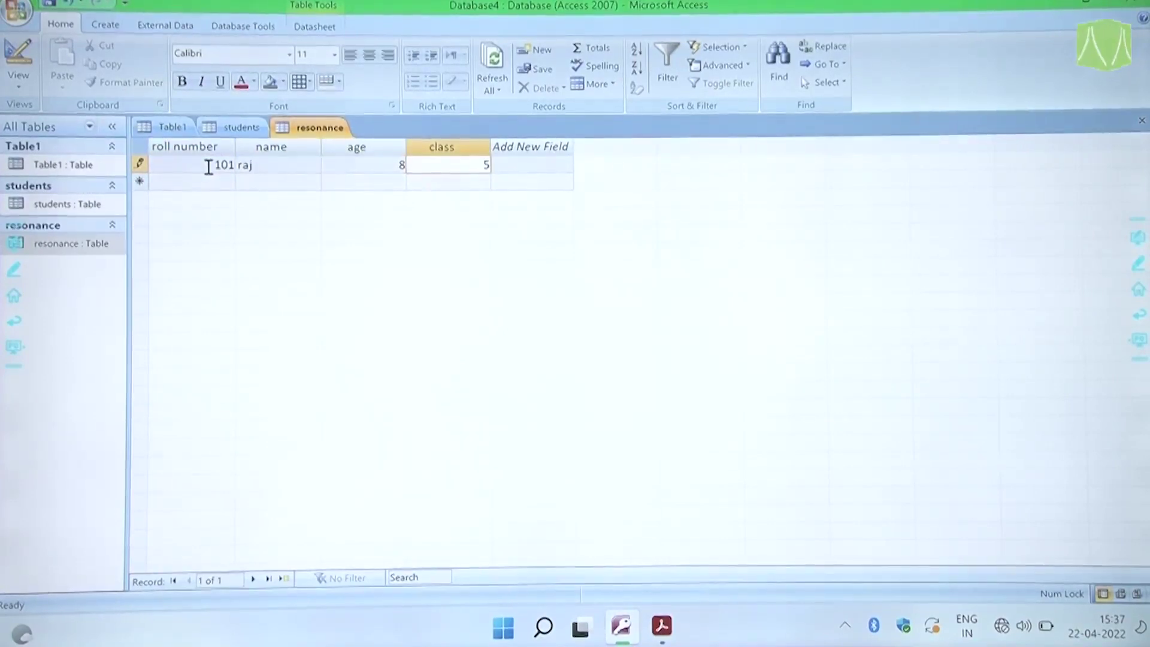
key(Tab)
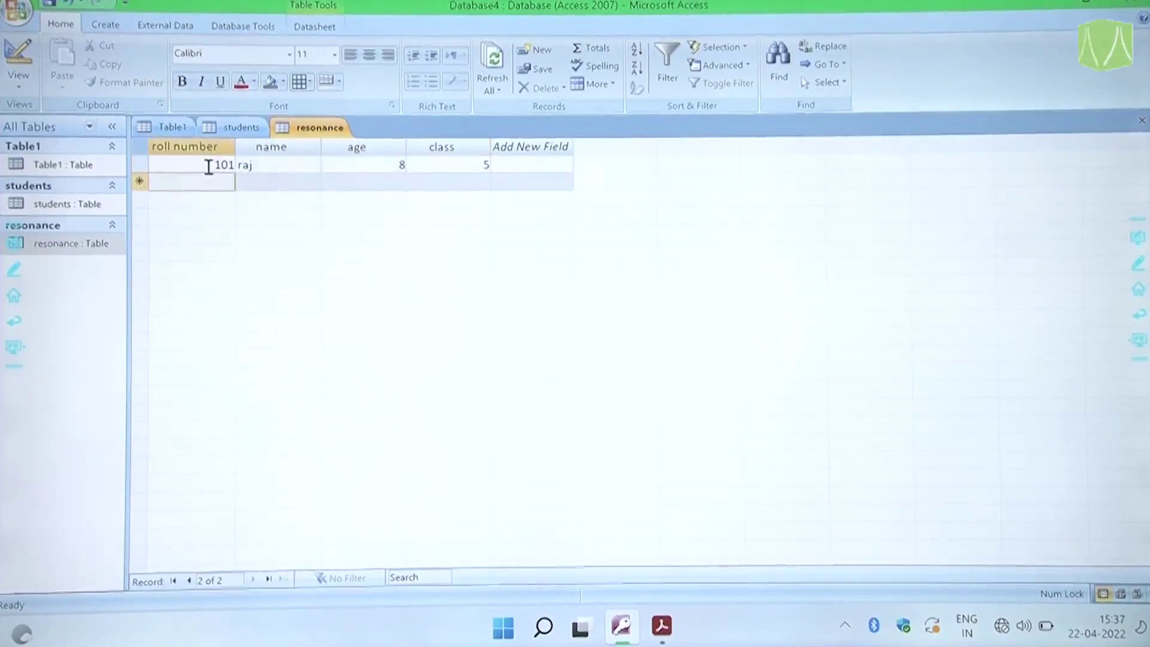
Step: Try to add a second record repeating roll number 101, the same student name, age 8 and class 5
text(101)
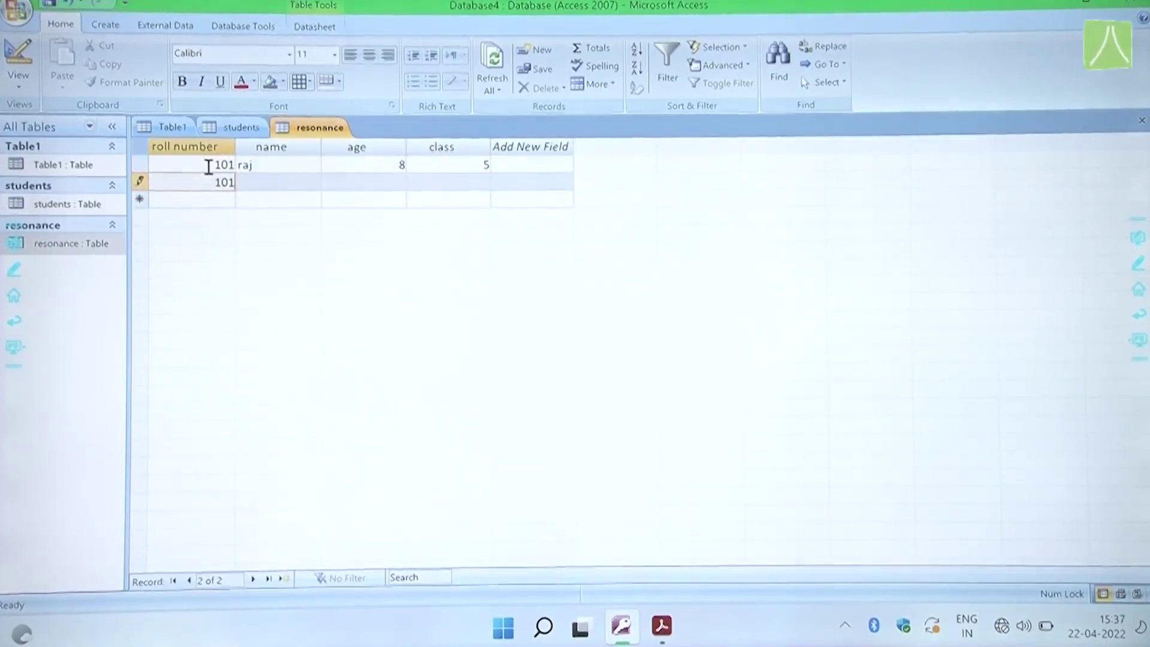
key(Tab)
text(raj)
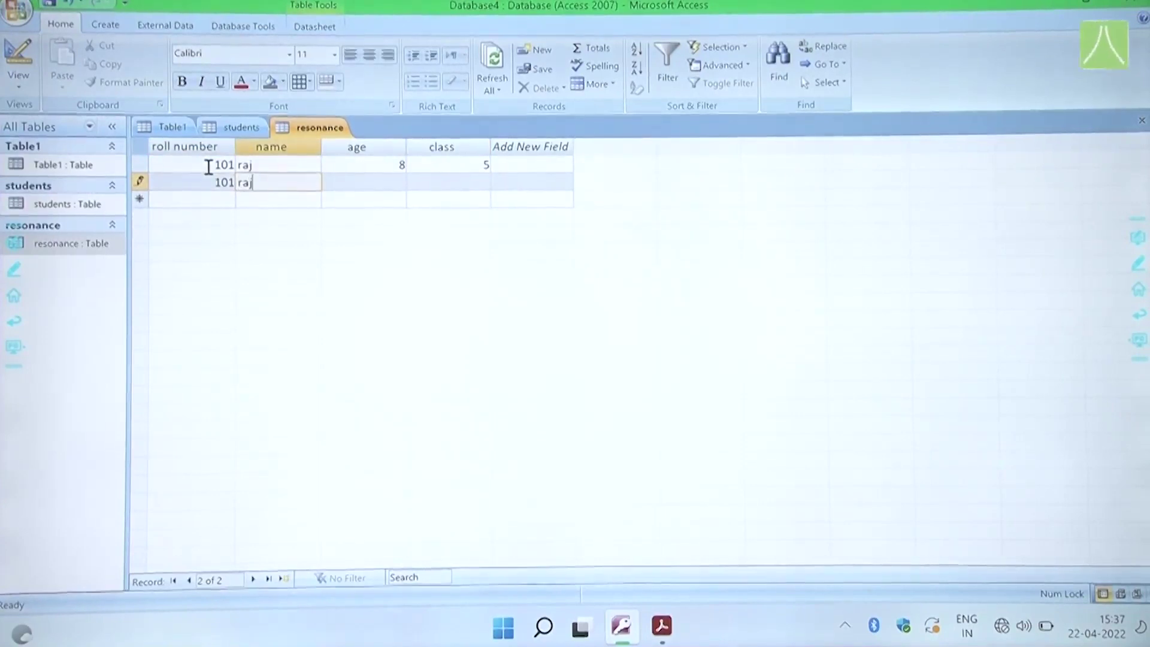
key(Tab)
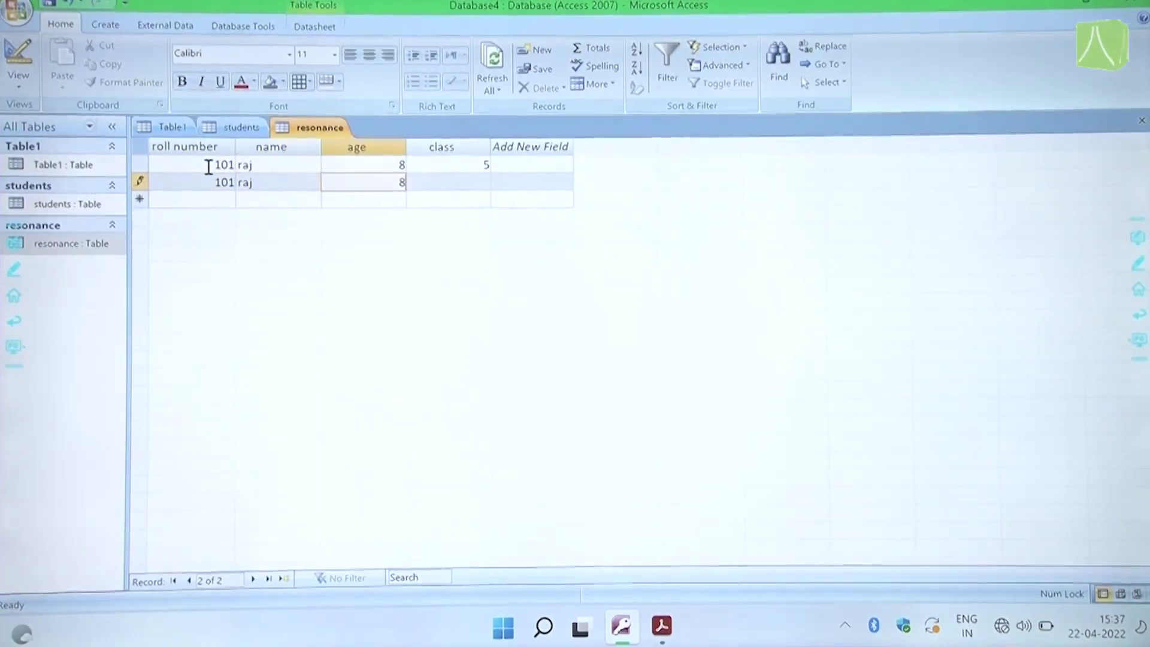
key(Tab)
text(5)
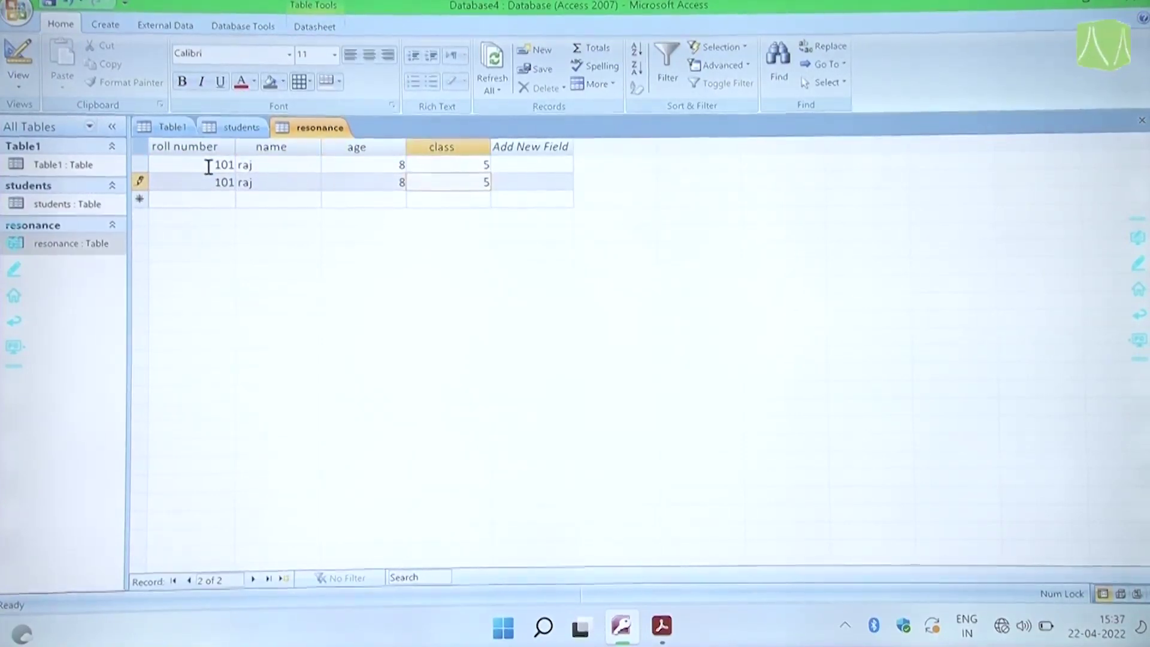
click(209, 167)
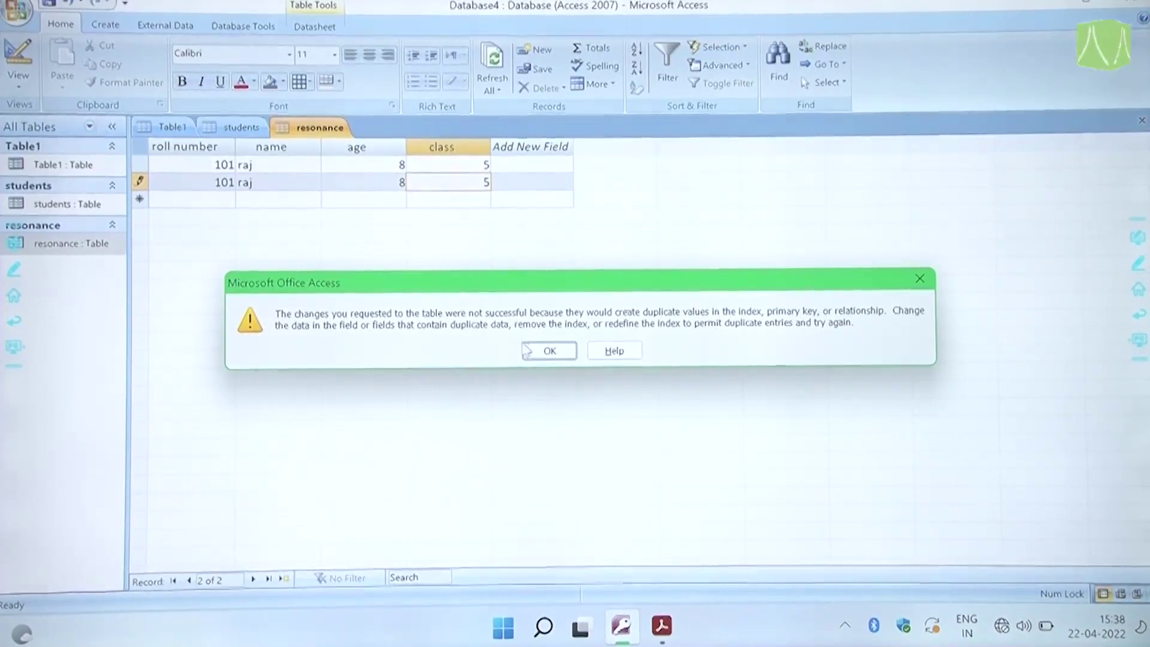
click(542, 352)
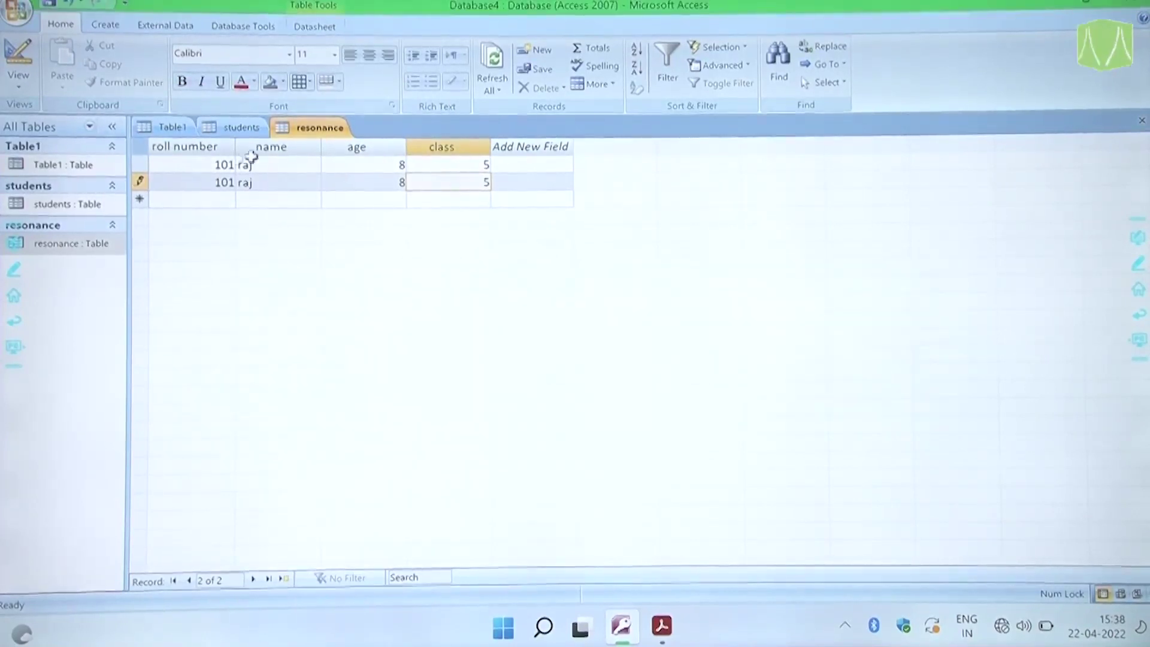
Step: Set the second record's roll number to 102 and commit the record
click(225, 178)
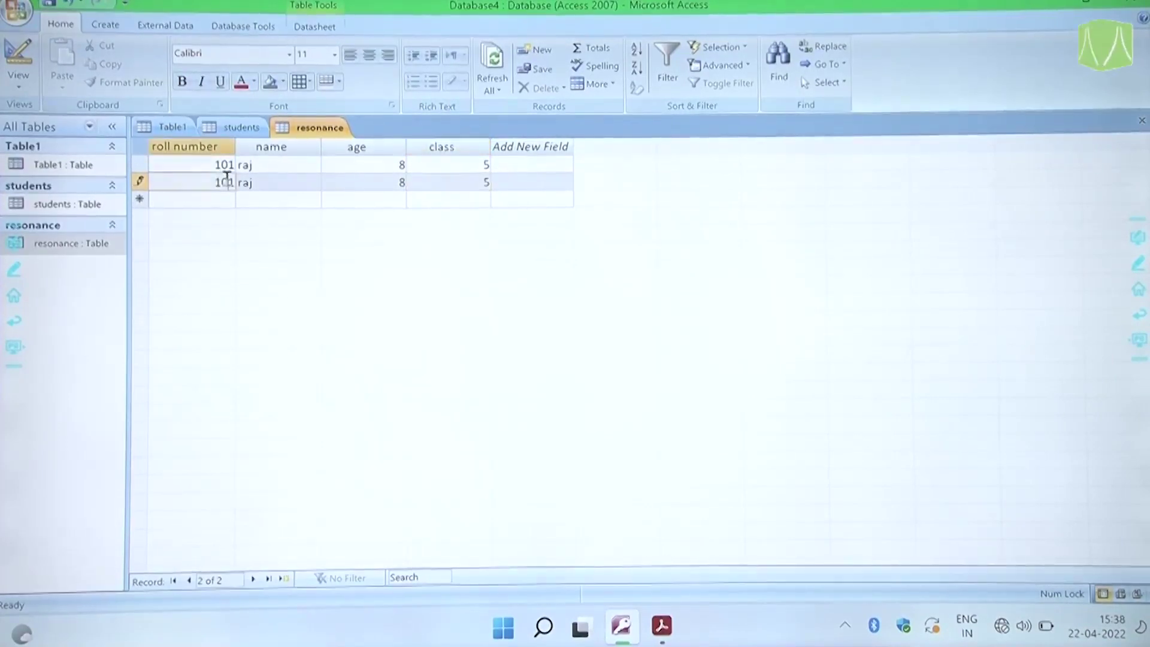
key(BackSpace)
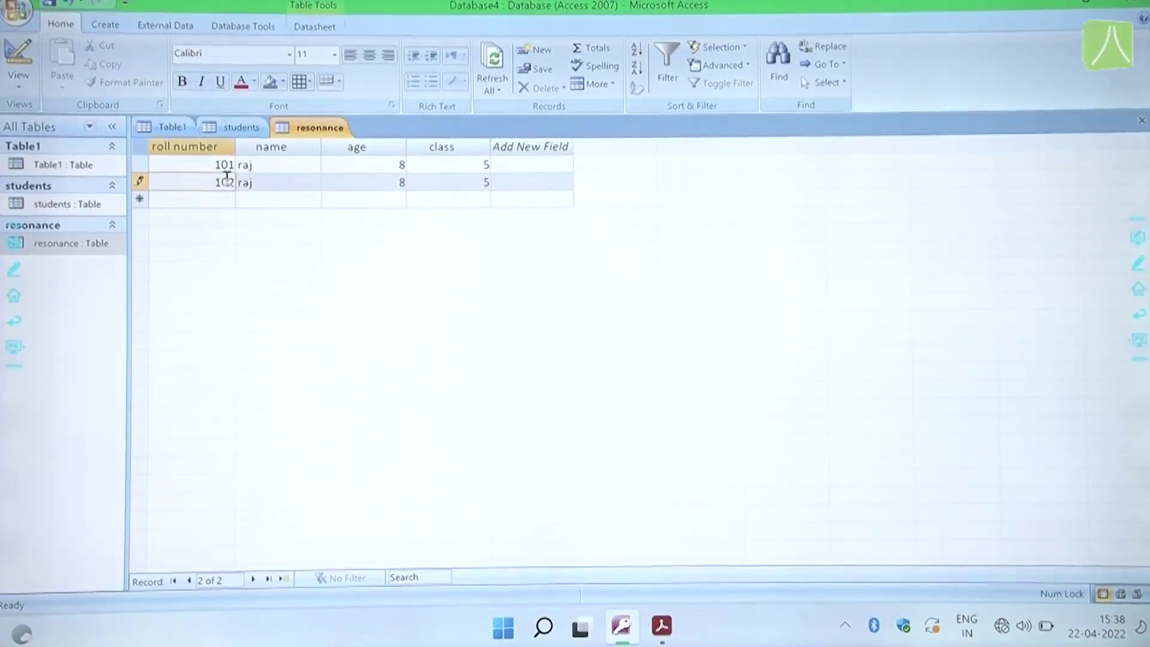
click(399, 201)
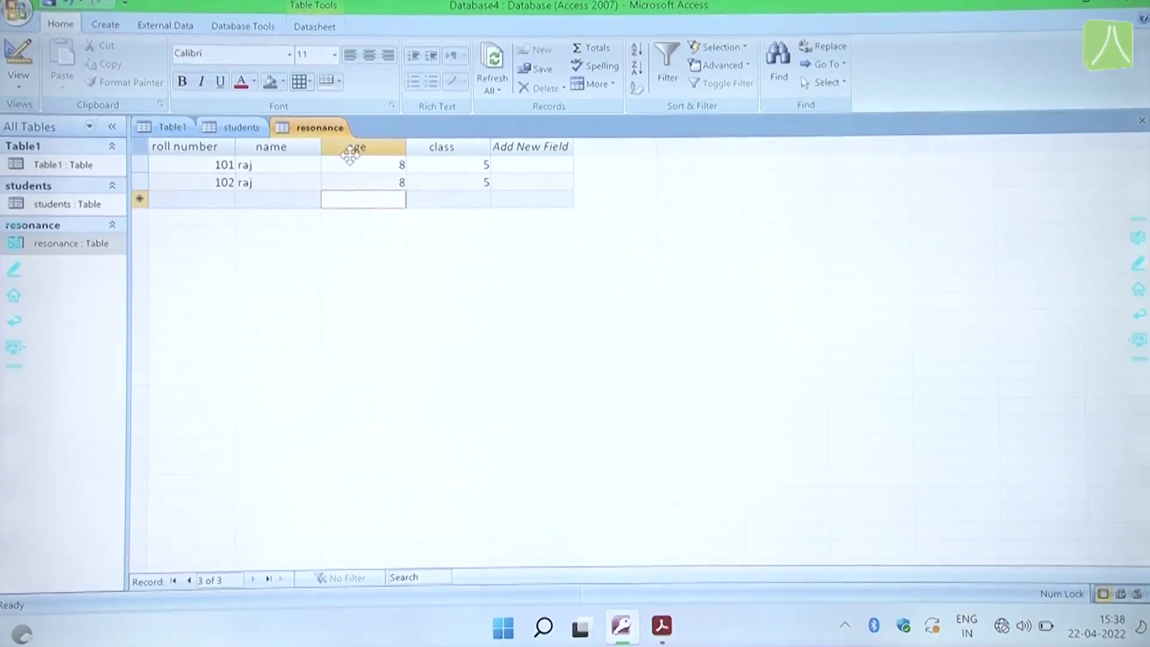
Step: Try to add a third record with the student's name, age 10 and class 7, leaving its roll number empty
click(235, 197)
text(aryan)
key(Tab)
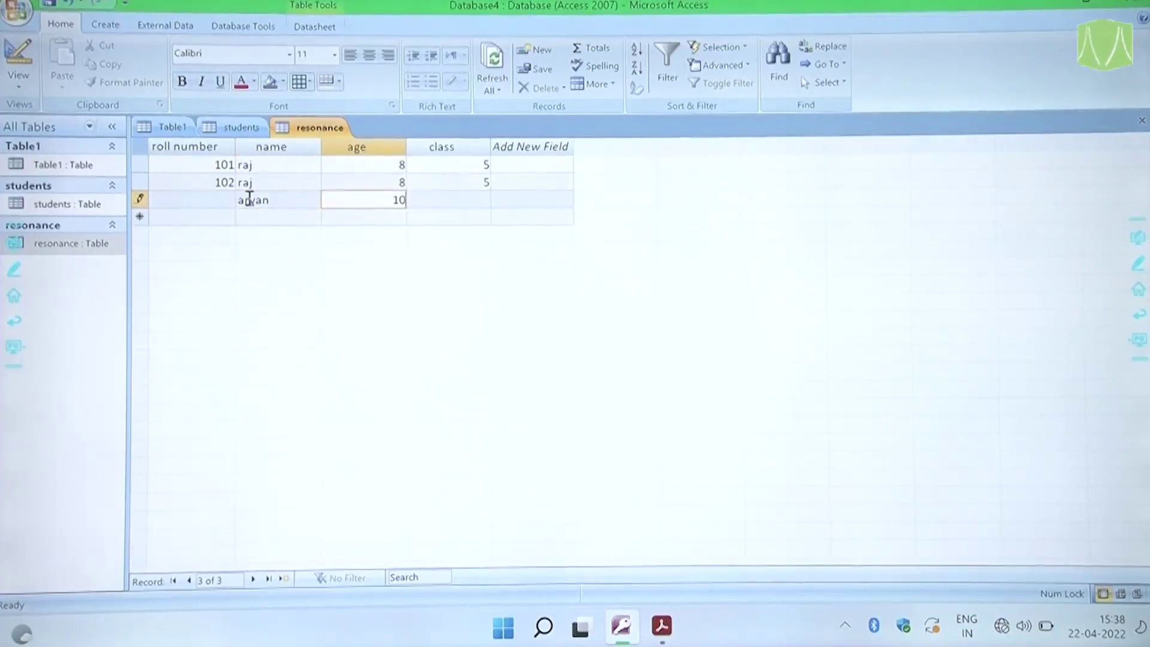
text(10)
key(Tab)
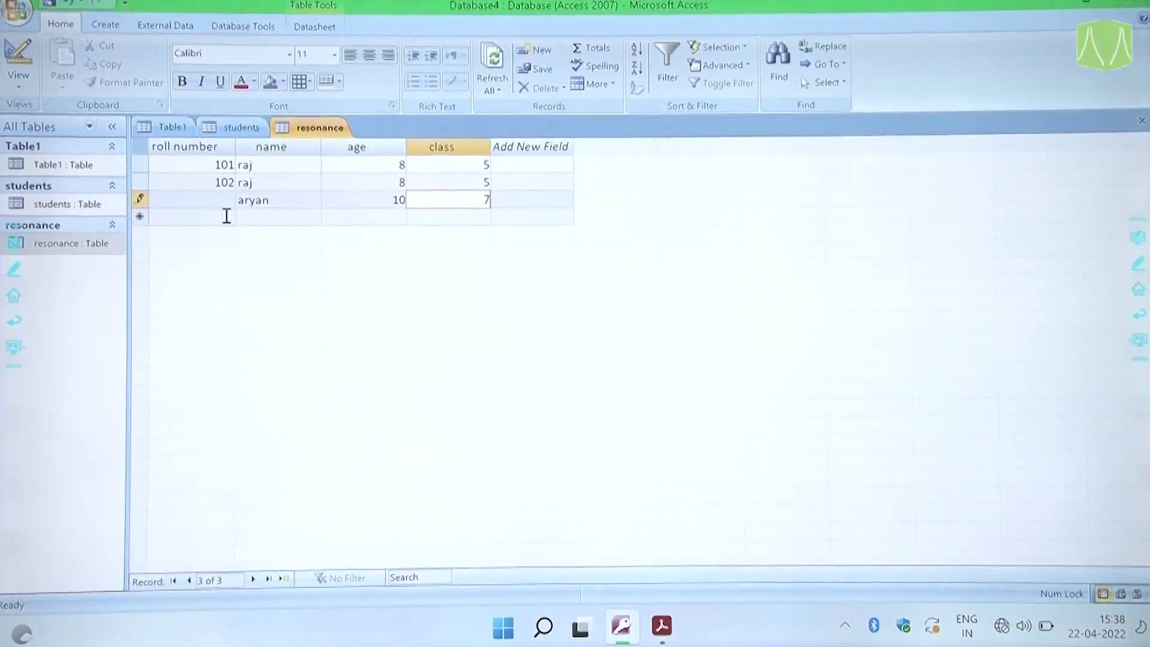
click(226, 215)
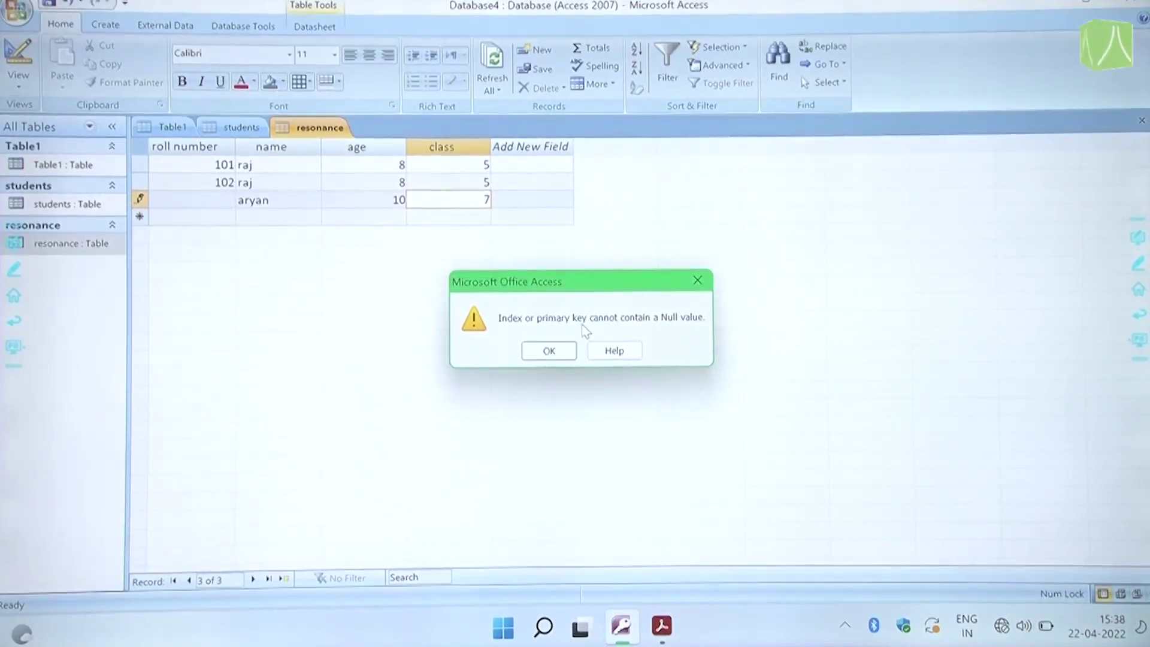
click(549, 351)
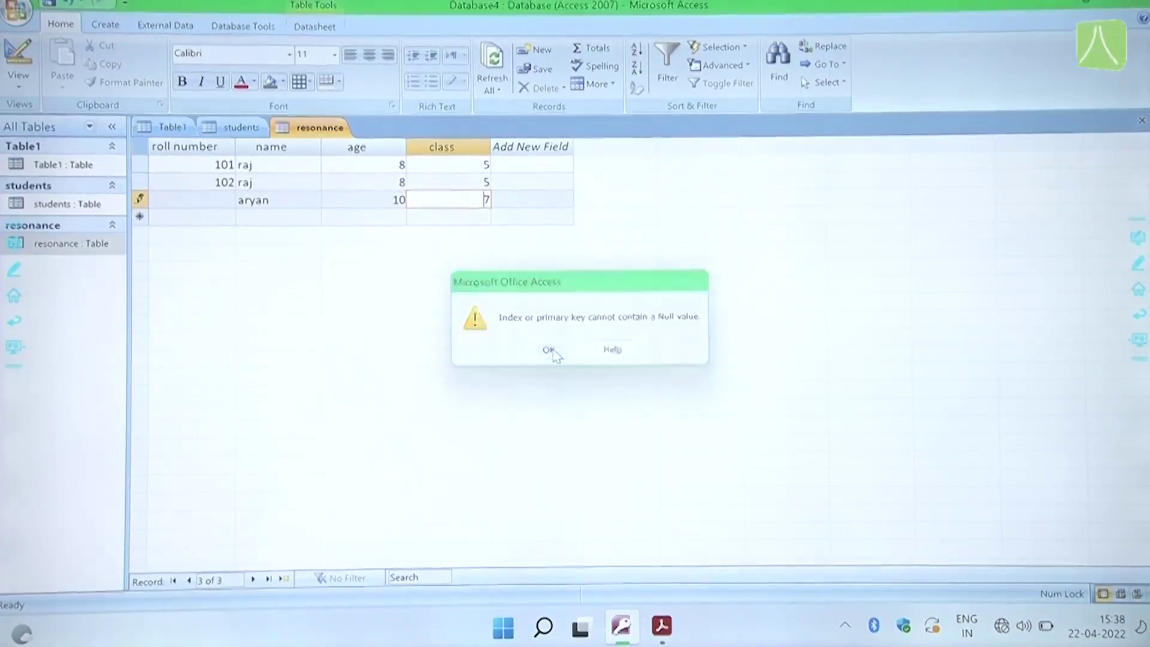
click(217, 190)
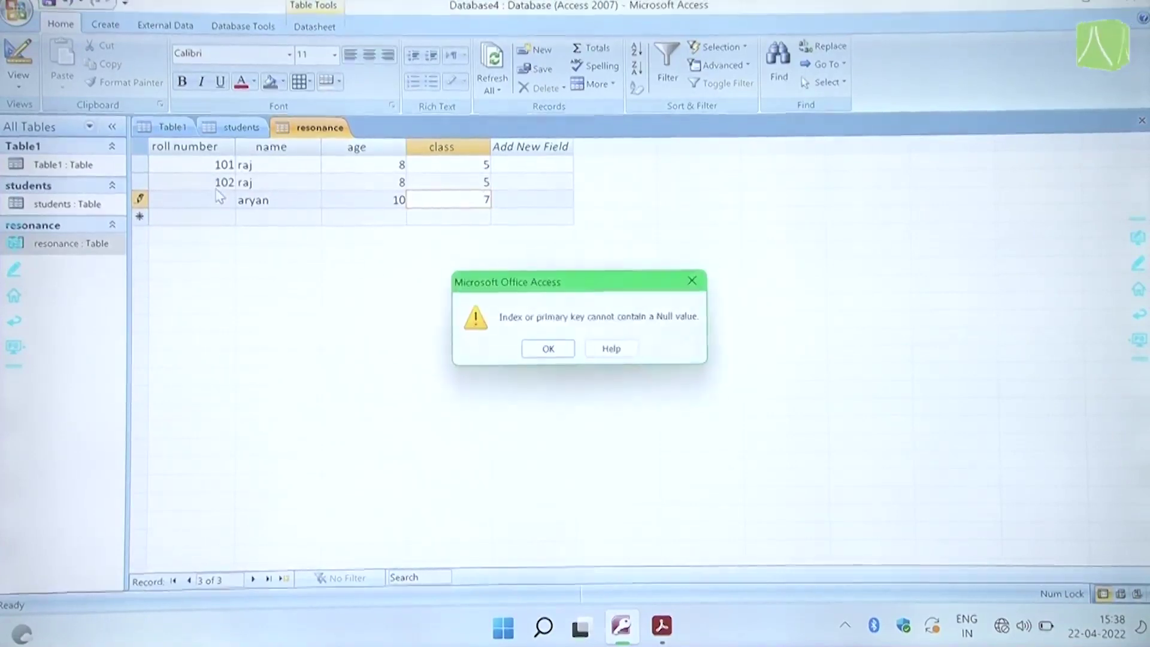
click(577, 349)
Step: Set the third record's roll number to 103
key(shift+Tab)
key(shift+Tab)
key(shift+Tab)
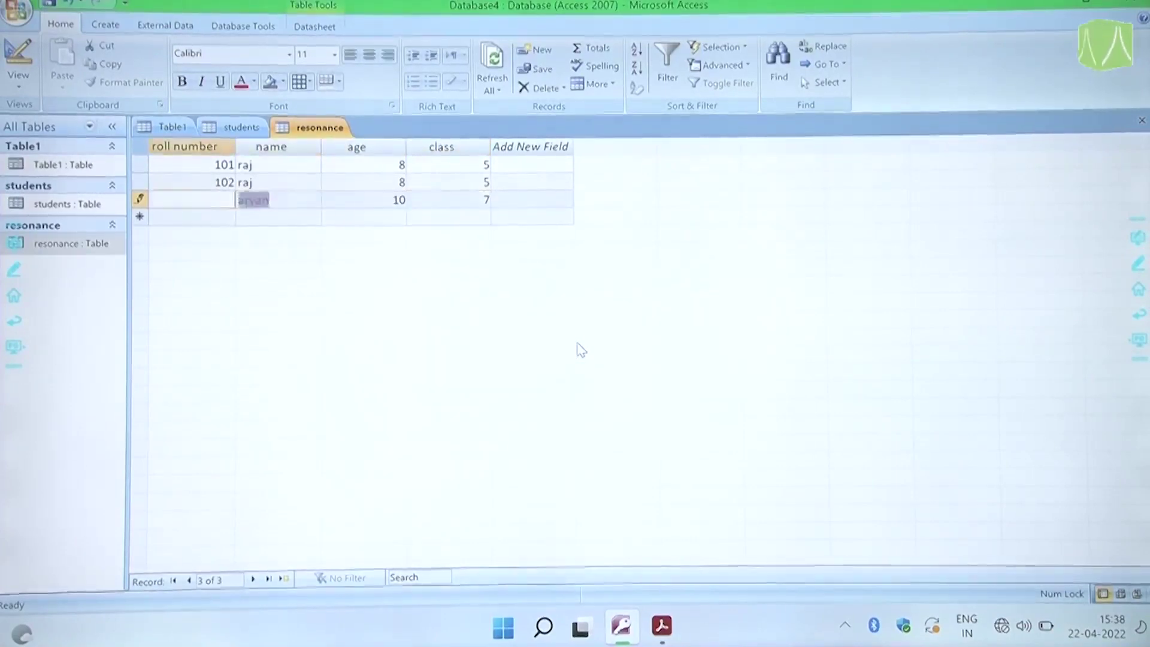
text(103)
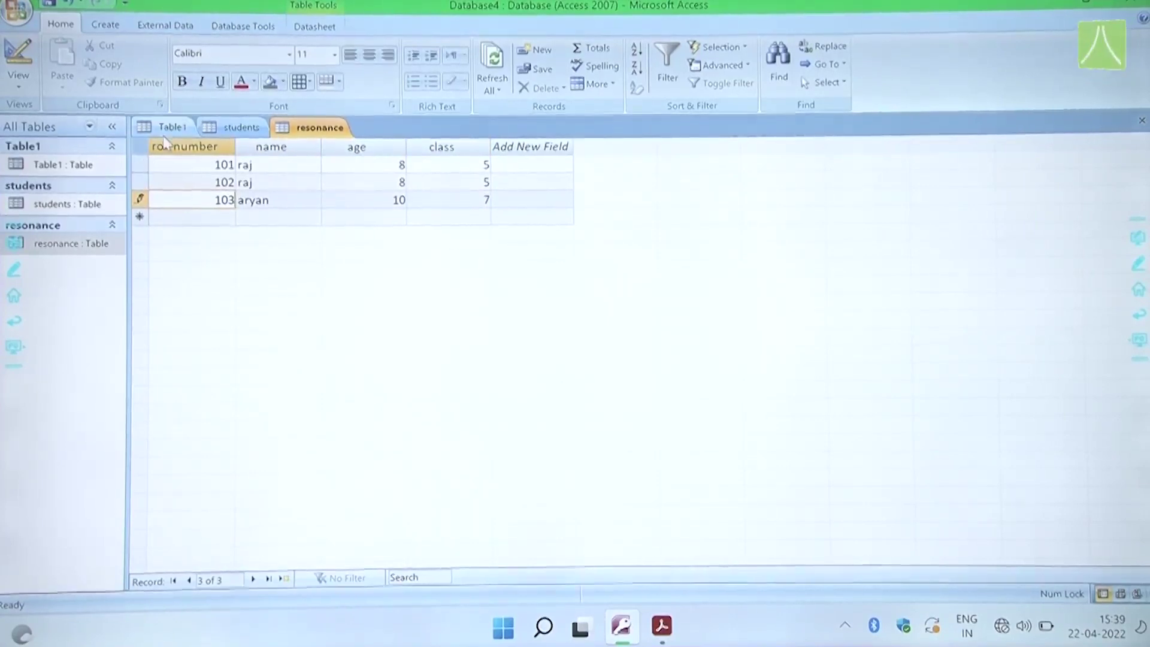
Step: Switch the resonance table back to Design View
double_click(74, 243)
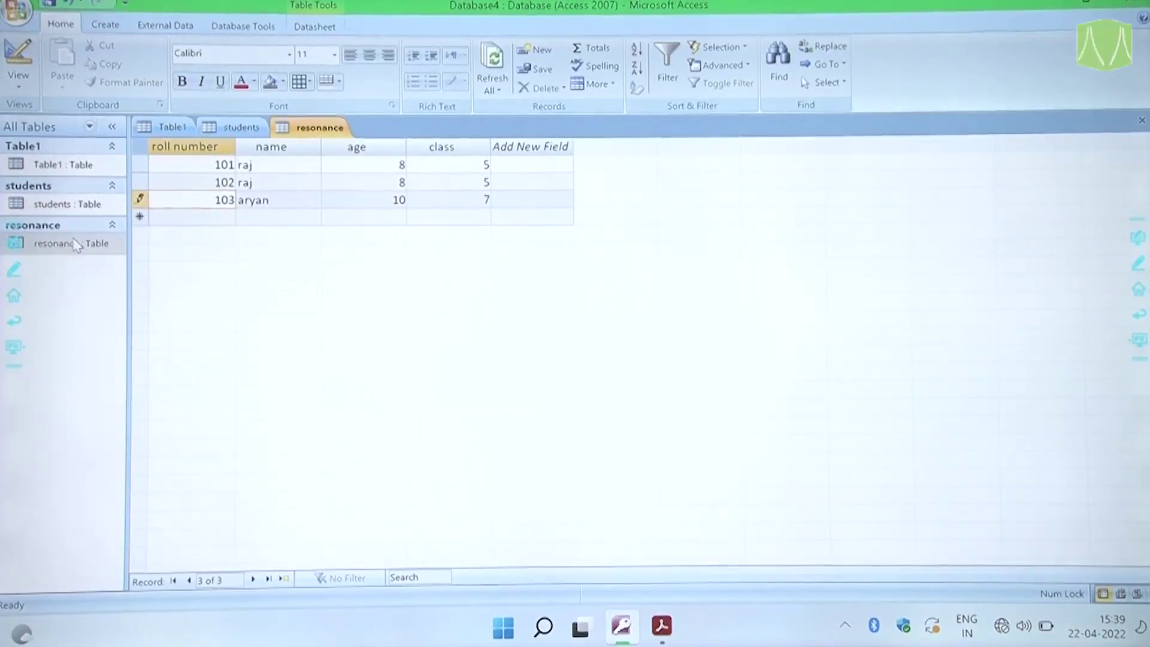
click(74, 244)
click(12, 57)
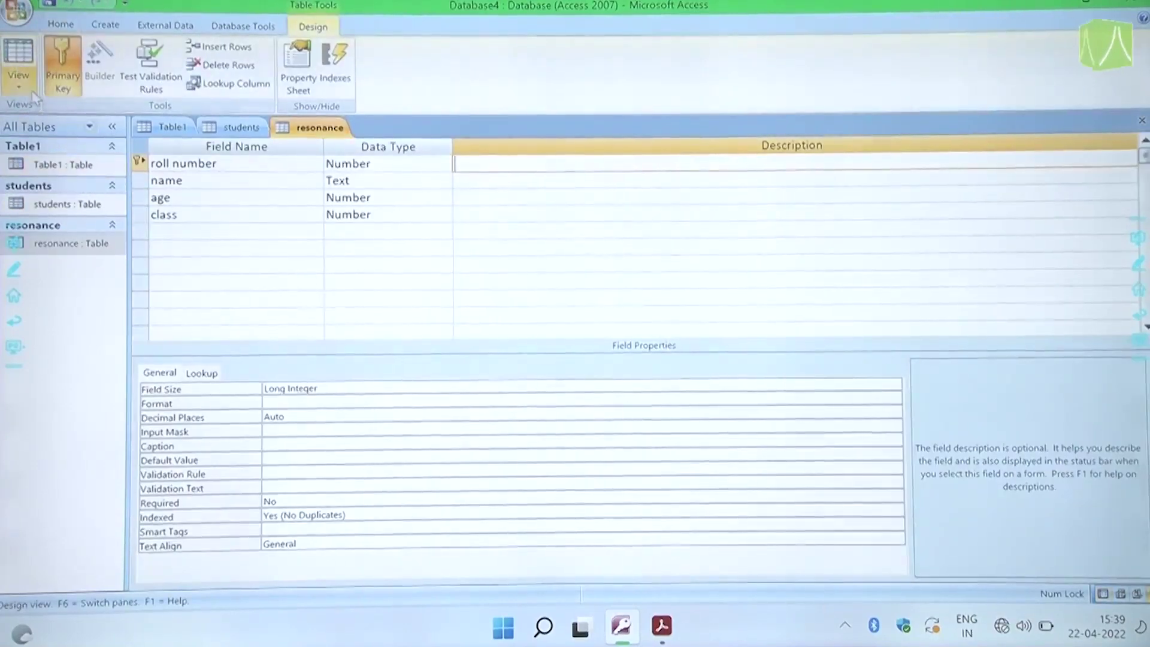
Step: Remove the primary key from the roll number field in the resonance table's design
click(29, 88)
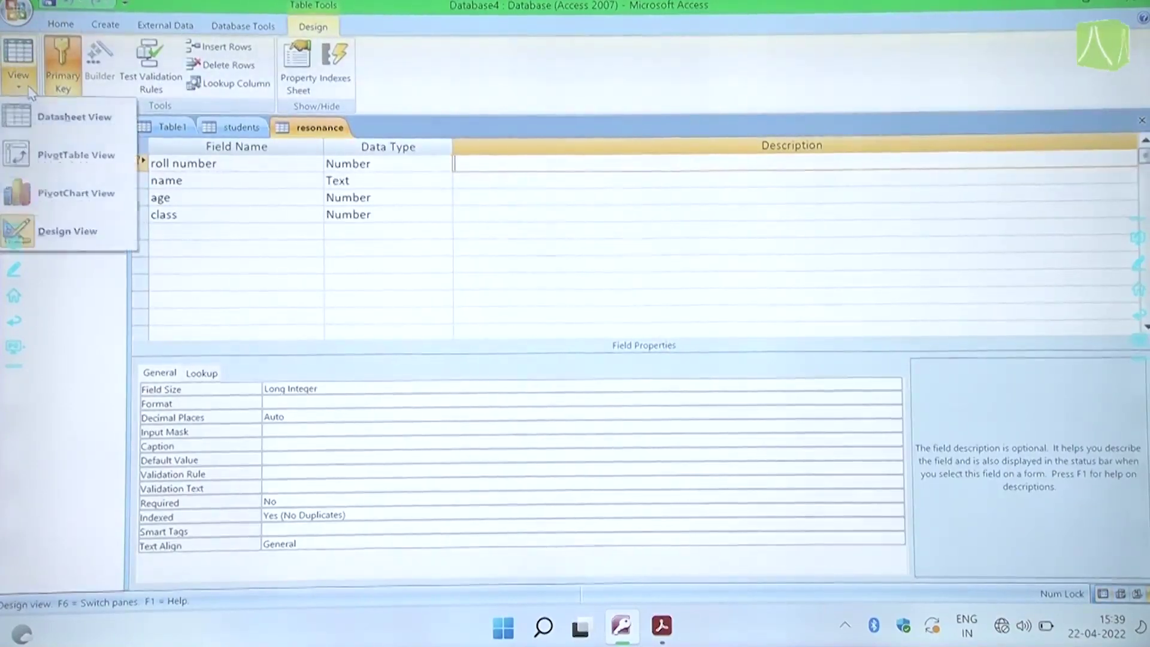
click(71, 229)
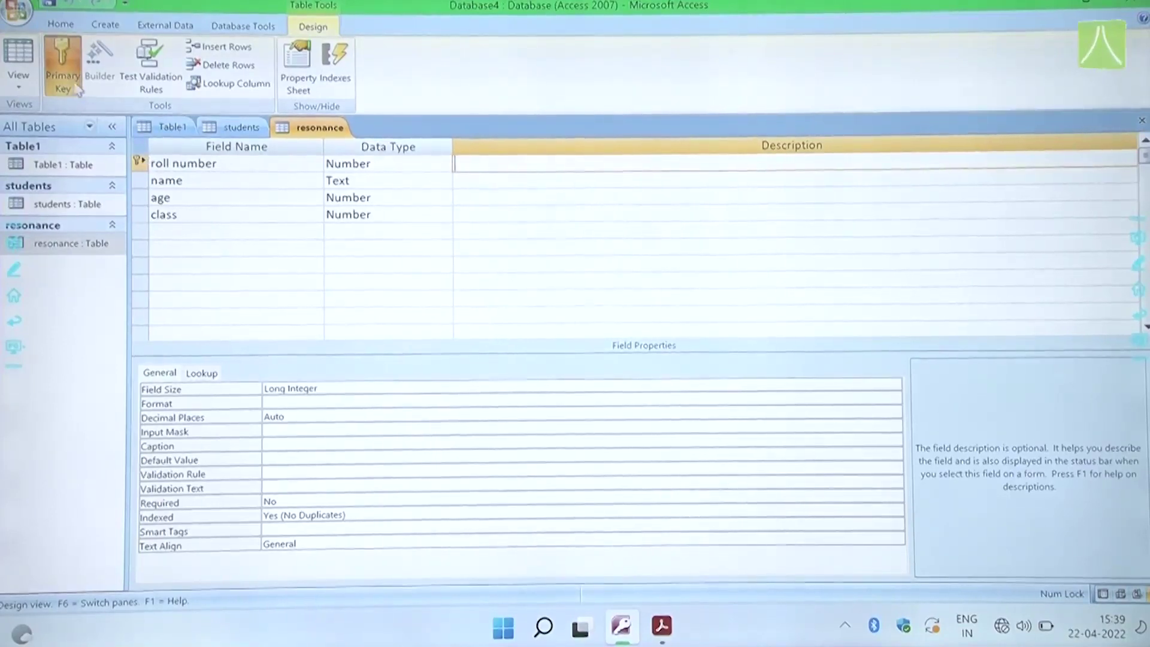
click(63, 68)
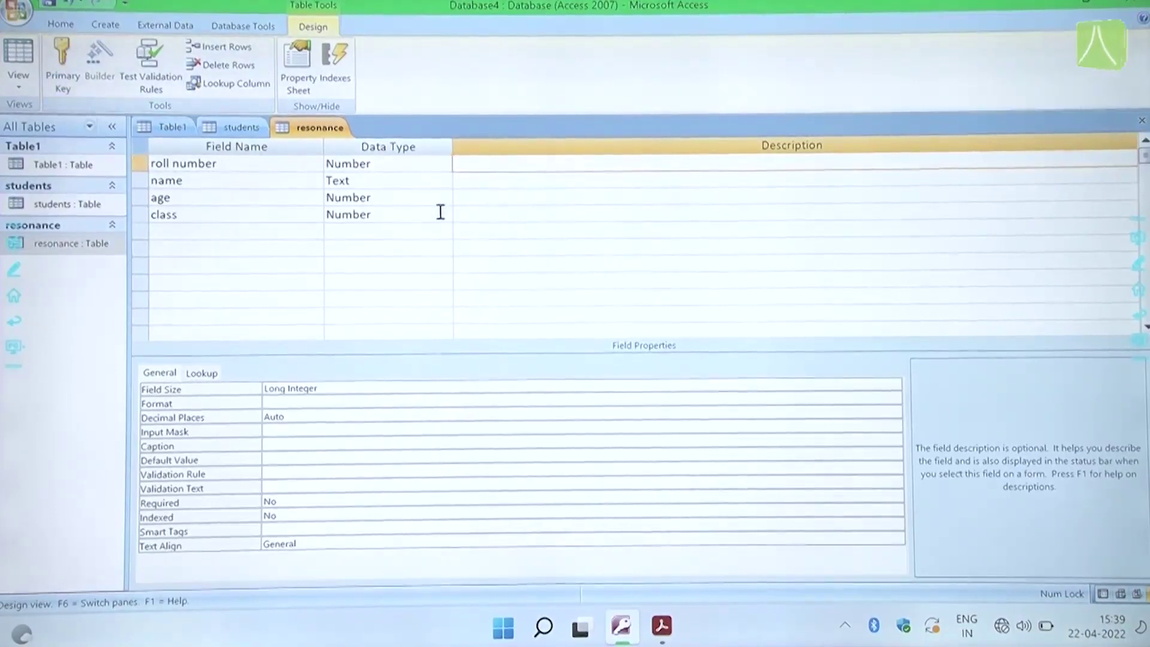
Step: Reopen the resonance table's datasheet, set the second record's roll number to the duplicate value 101 and commit the record
double_click(95, 250)
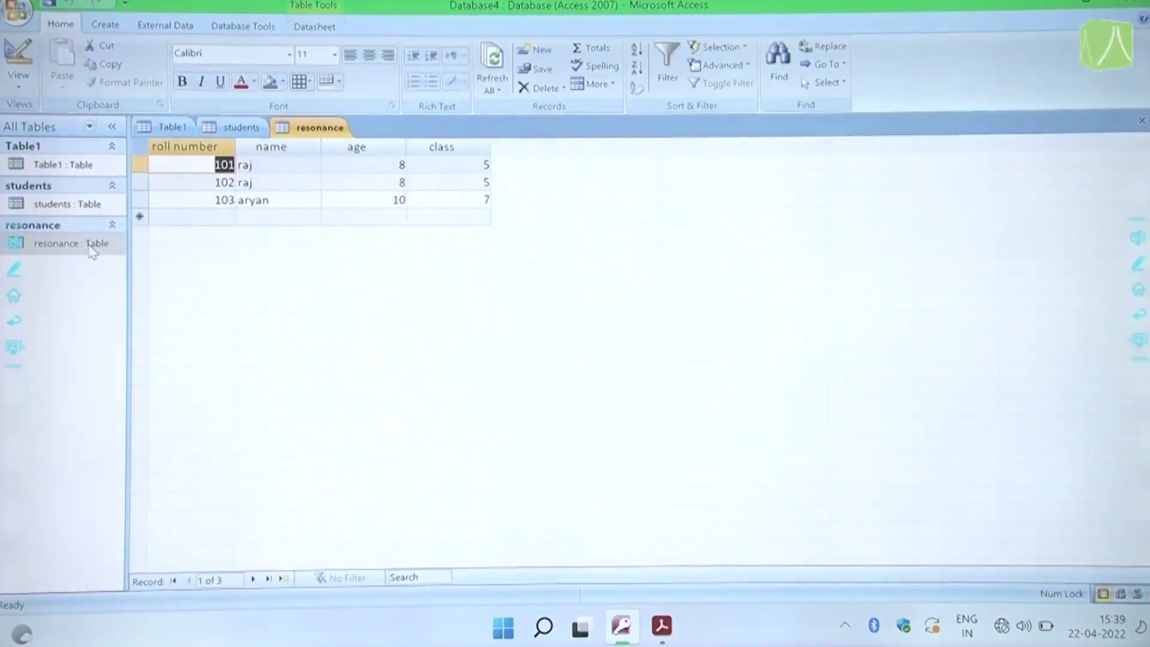
click(90, 247)
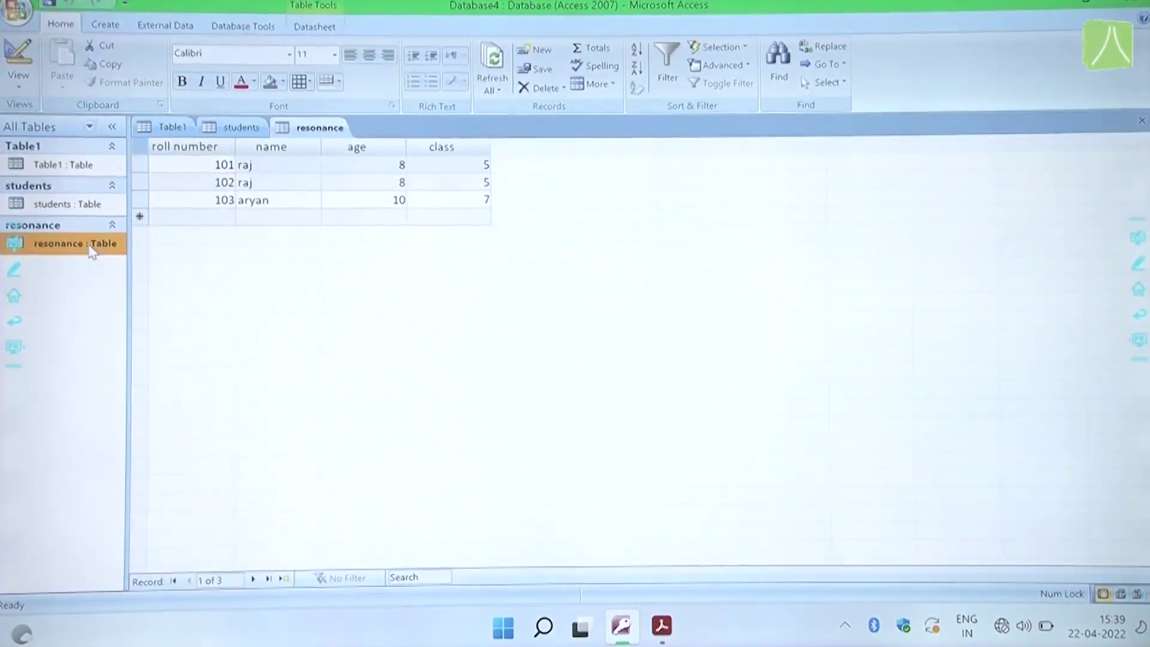
click(229, 169)
key(Down)
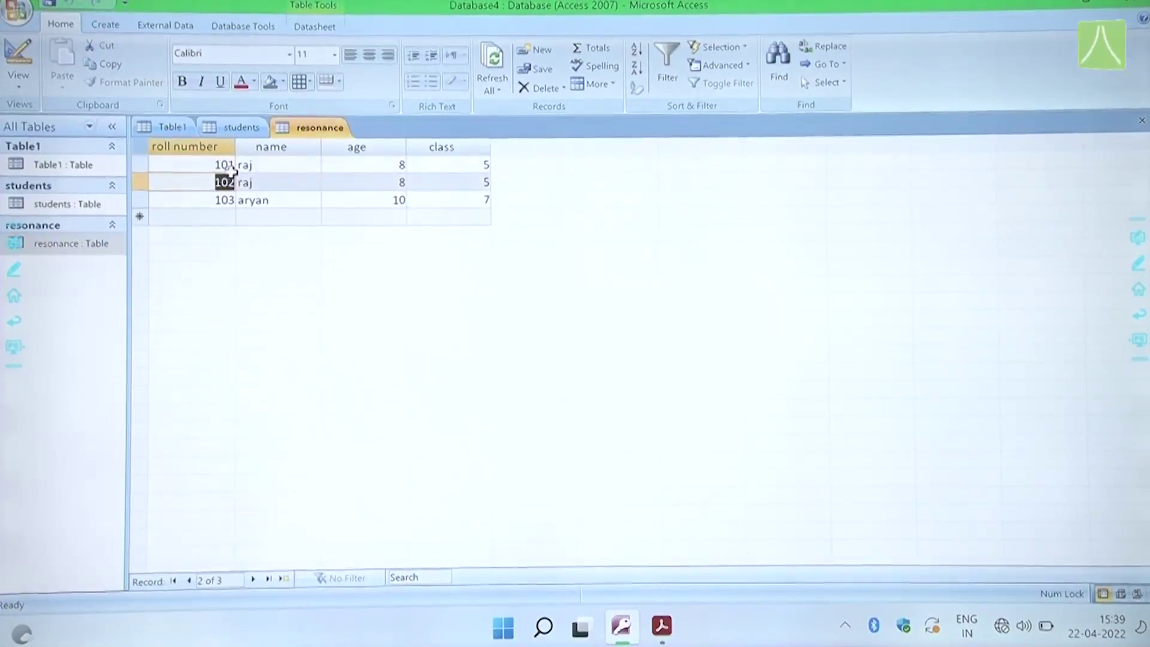
text(101)
key(Down)
key(Down)
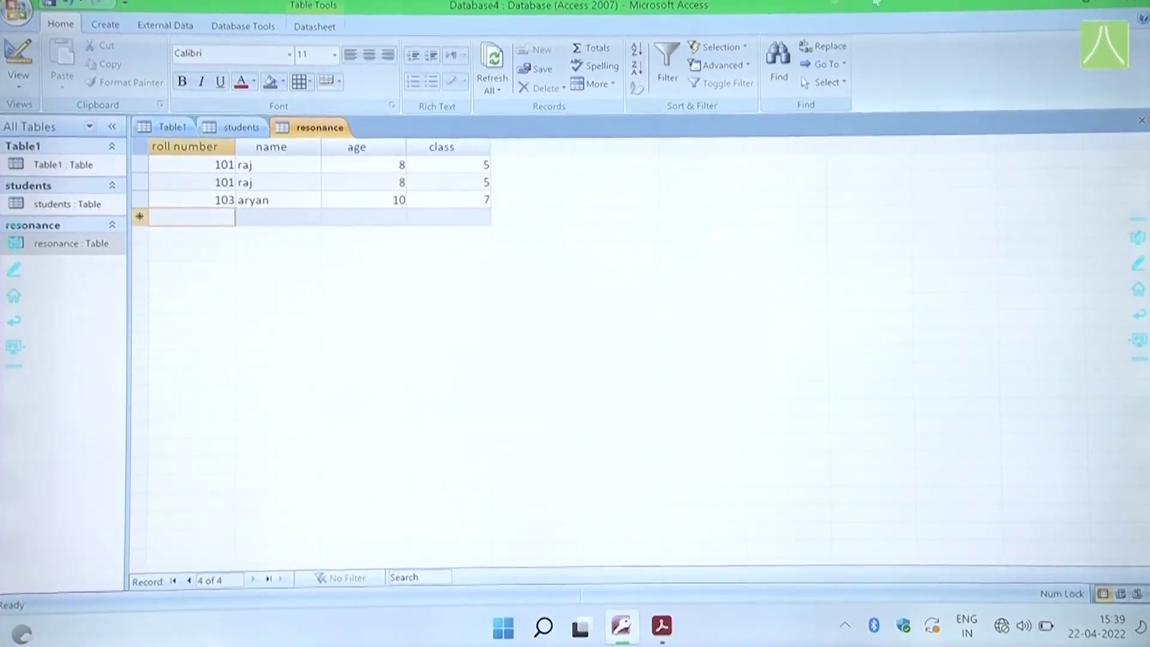
Step: Switch to the Microsoft Access 2010 chapter in Adobe Acrobat Reader and show its primary key page in full screen
click(1086, 2)
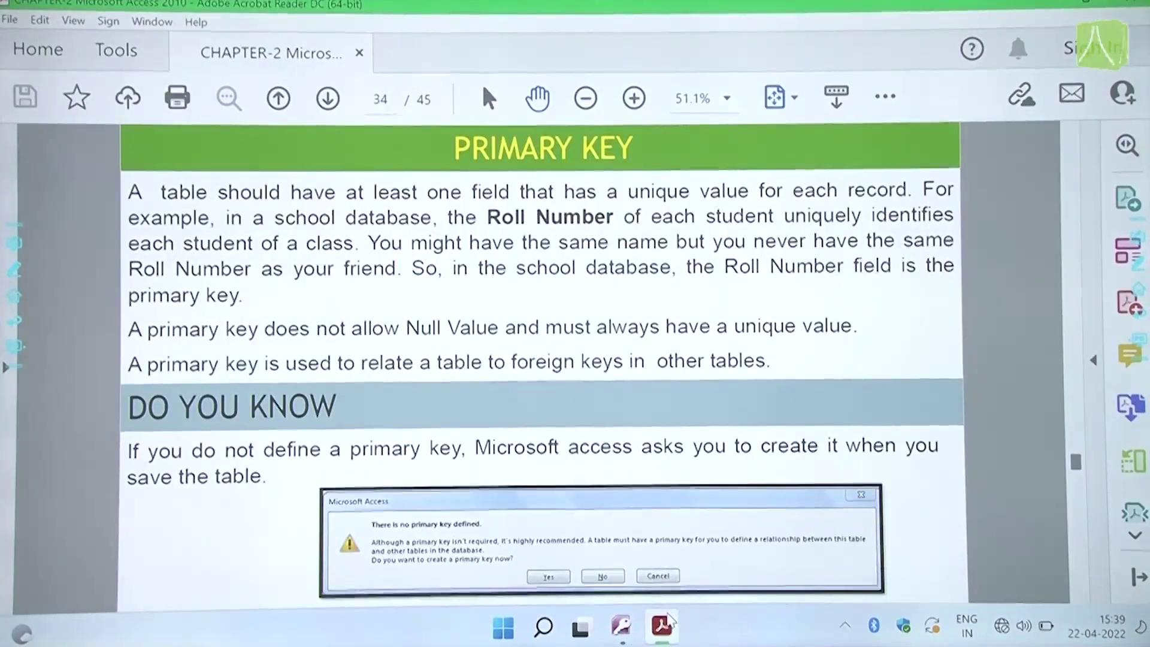
key(ctrl+l)
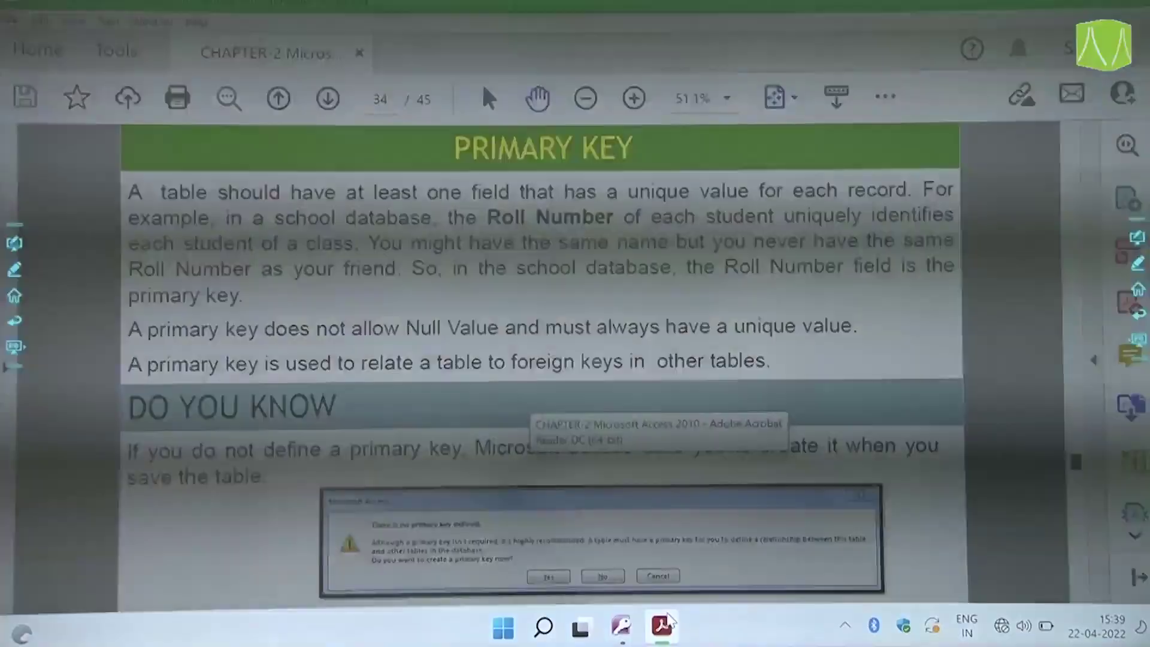